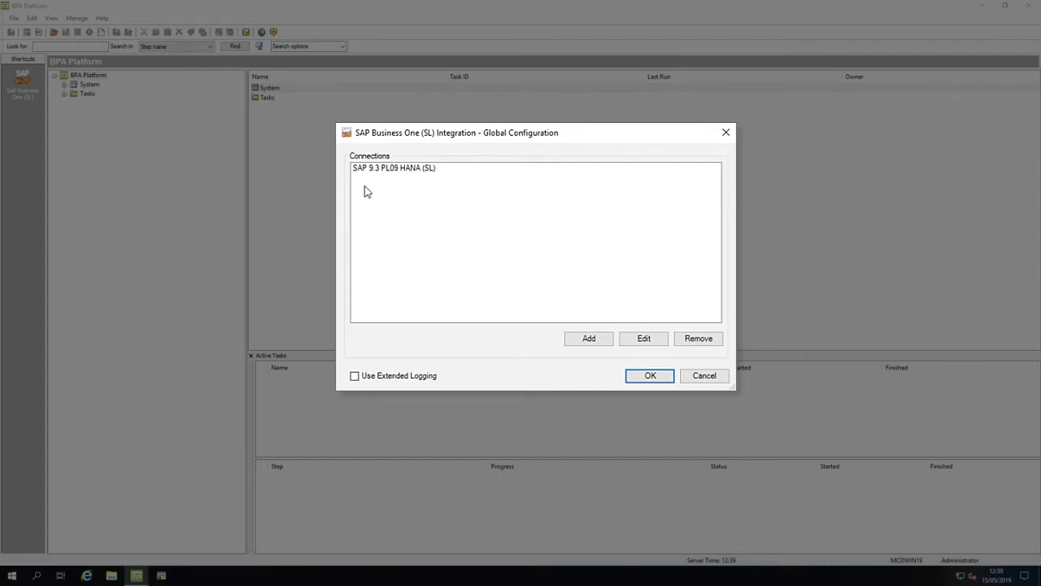
Step: Edit the SAP 9.3 PL09 HANA (SL) connection to view its localhost agent settings
click(382, 171)
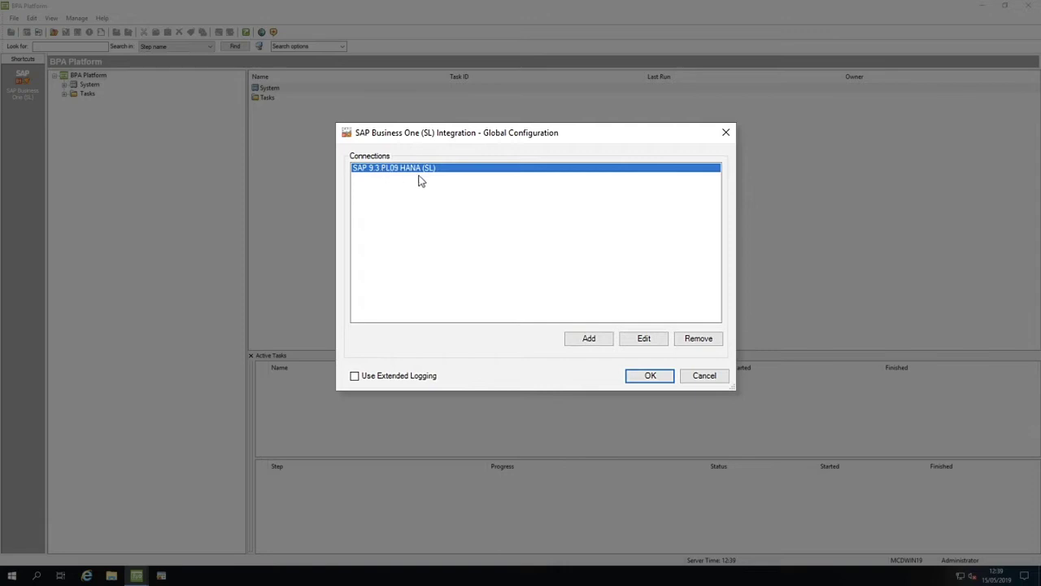
click(662, 343)
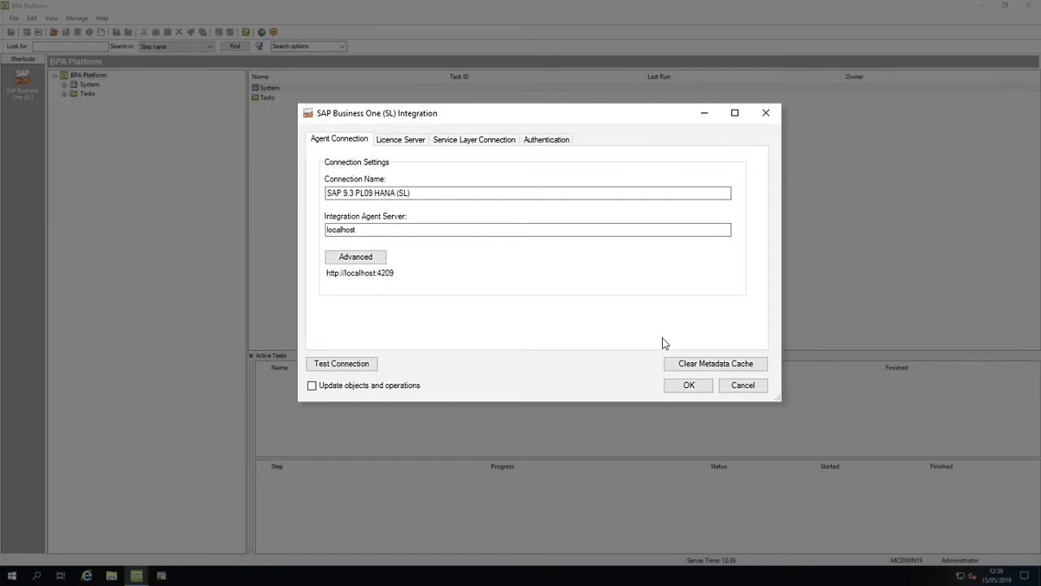
Step: Review the QAHANA93 licence server, the service layer on port 50000, and SBODEMOGB authentication with user manager
click(417, 145)
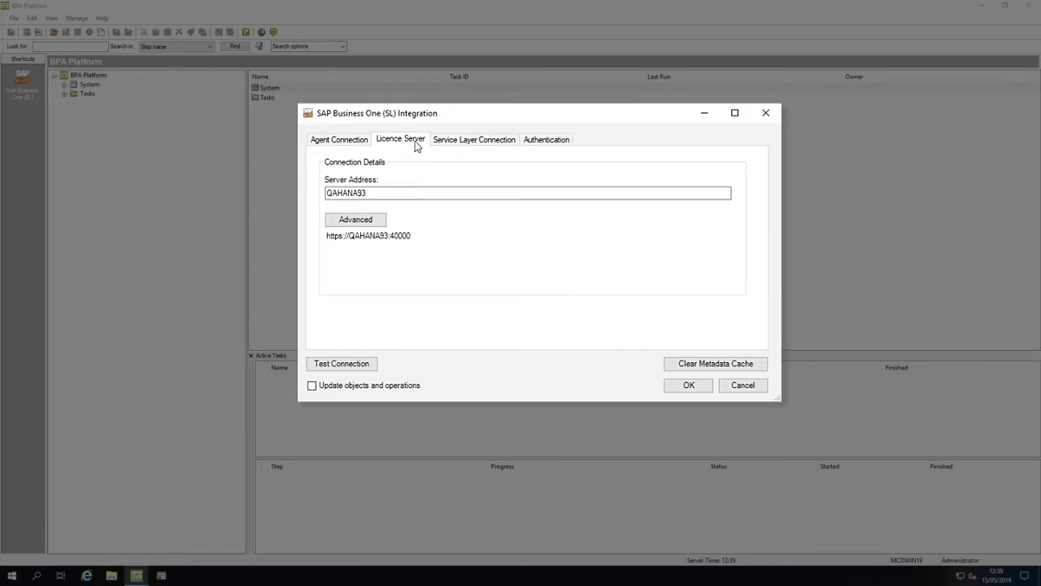
click(488, 145)
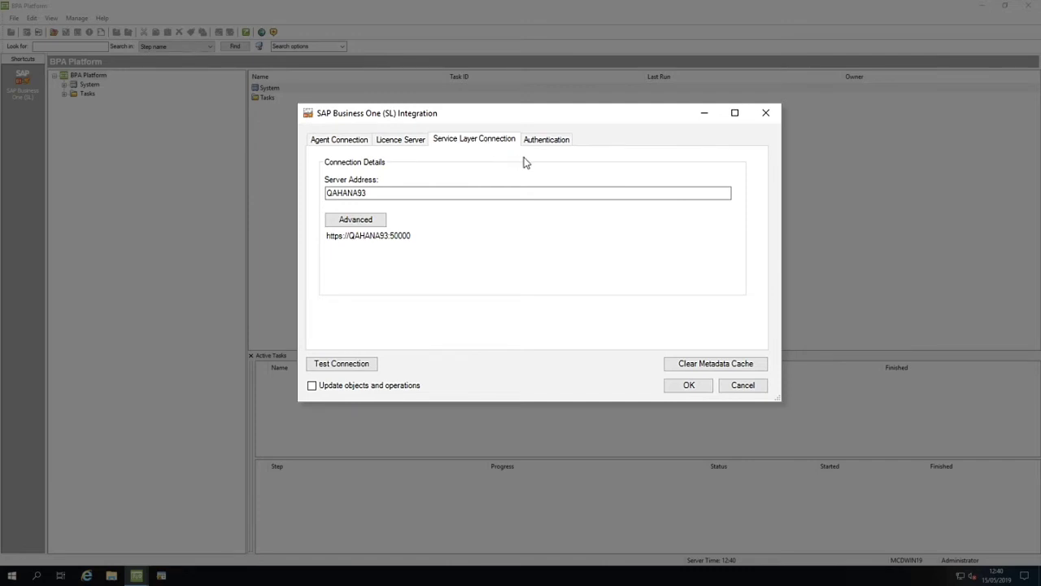
click(553, 142)
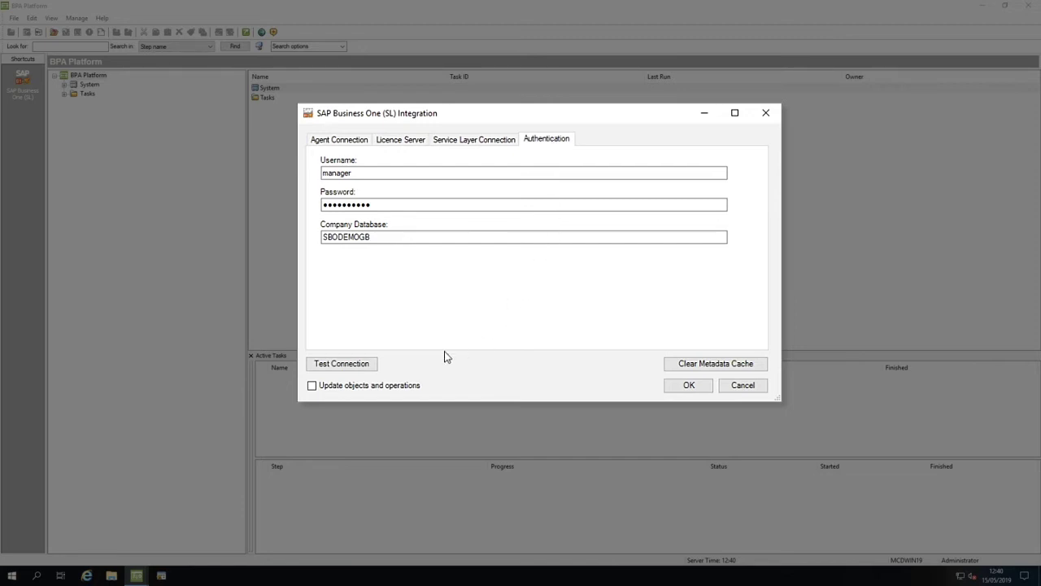
Step: Test the SBODEMOGB connection and acknowledge the Connection successful message
click(347, 365)
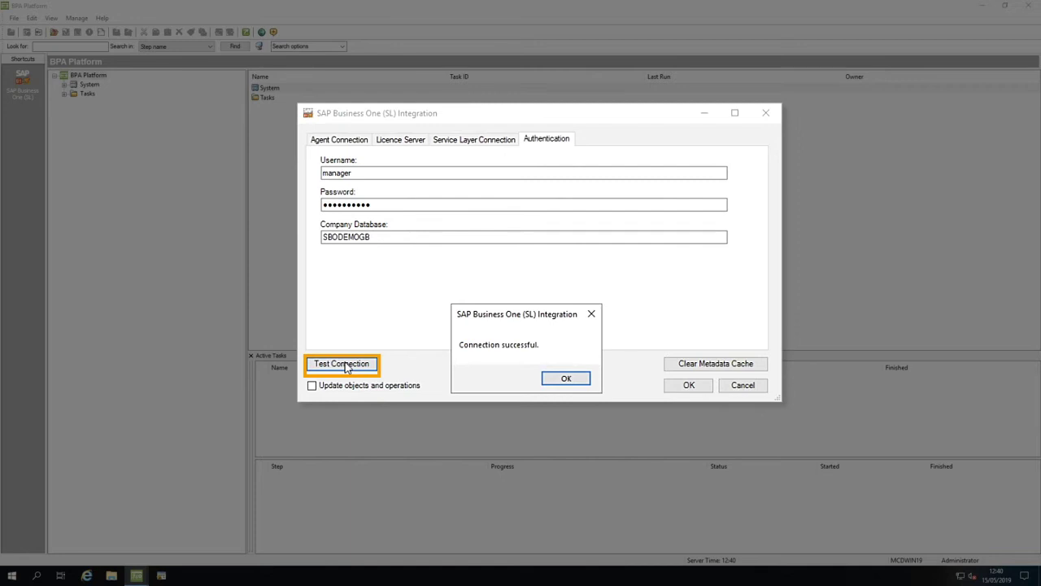
click(558, 378)
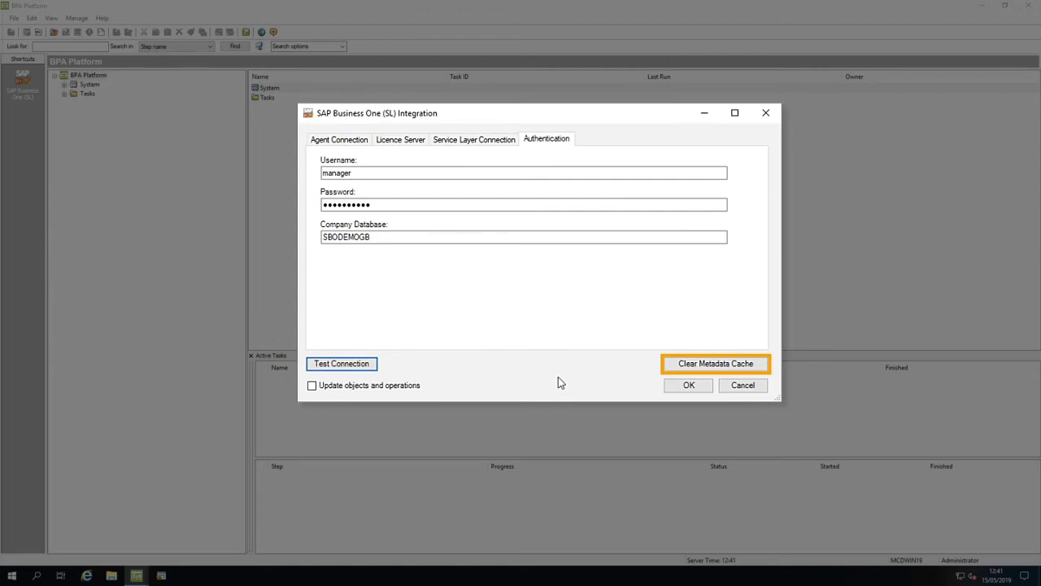
Step: Clear the SAP metadata cache and enable Update objects and operations
click(716, 366)
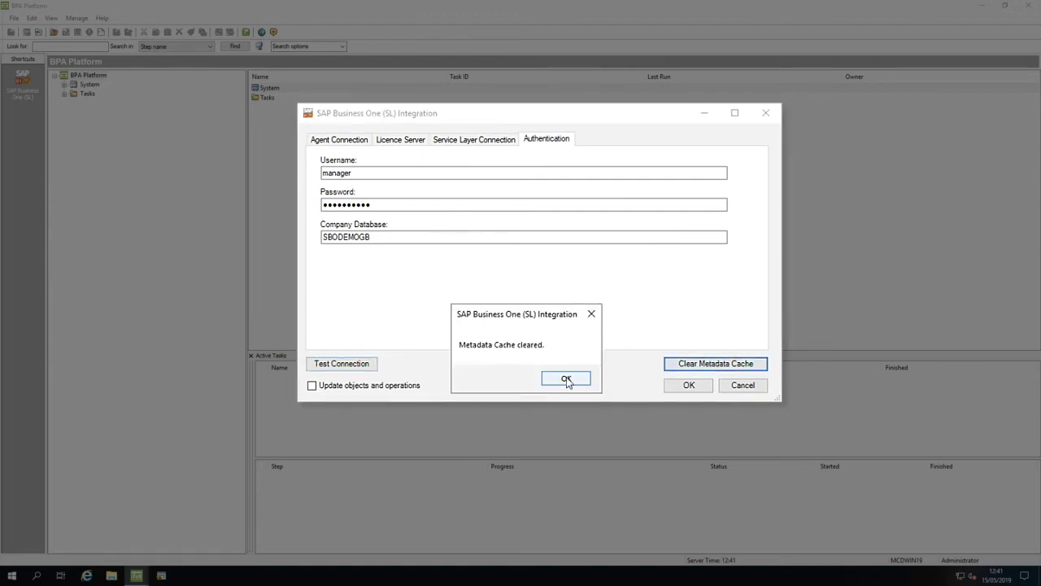
click(567, 380)
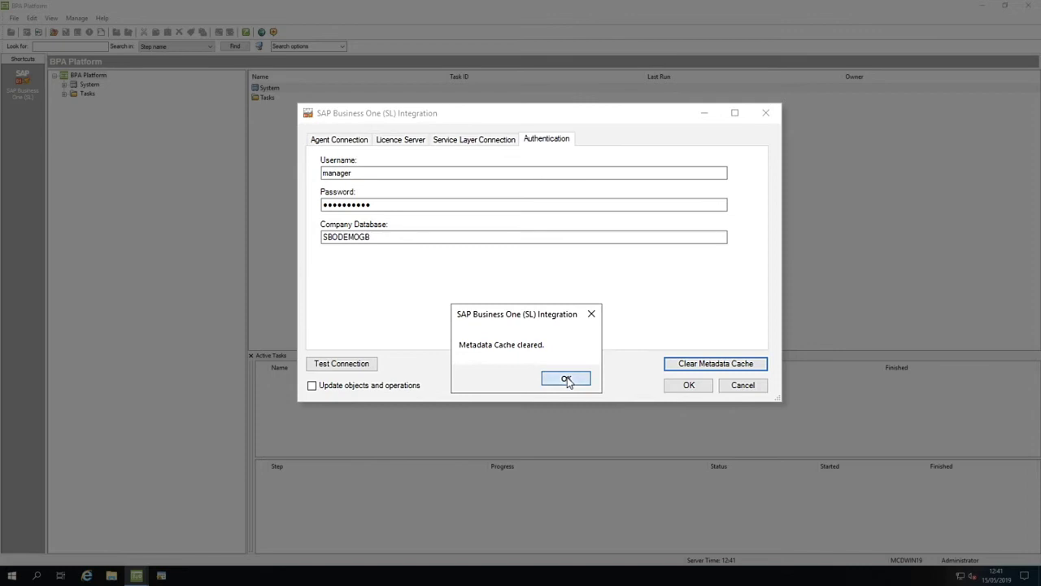
click(312, 387)
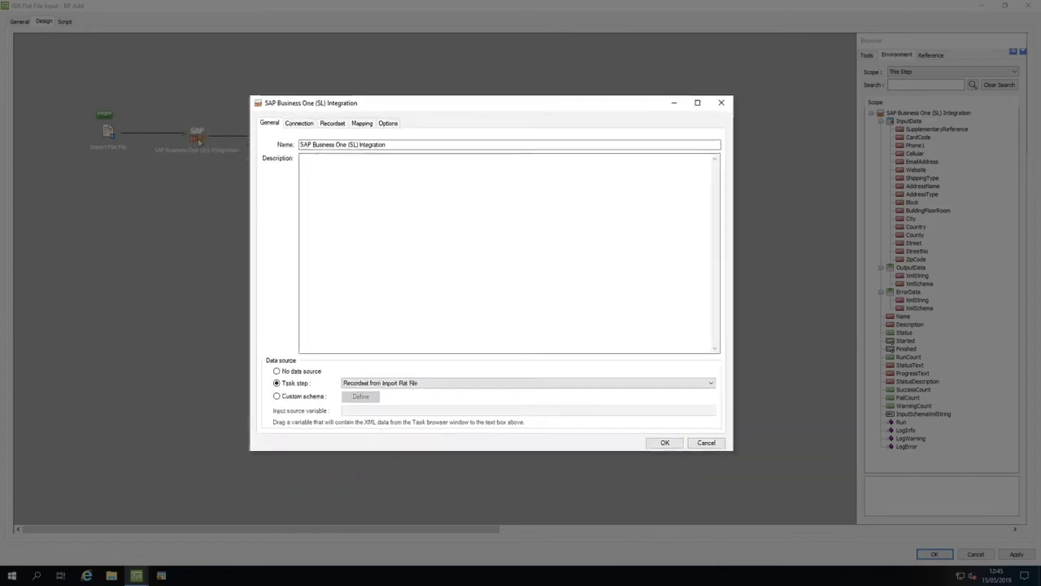
Step: Show the integration step's Recordset tab listing columns SupplementaryReference through ZipCode
click(335, 127)
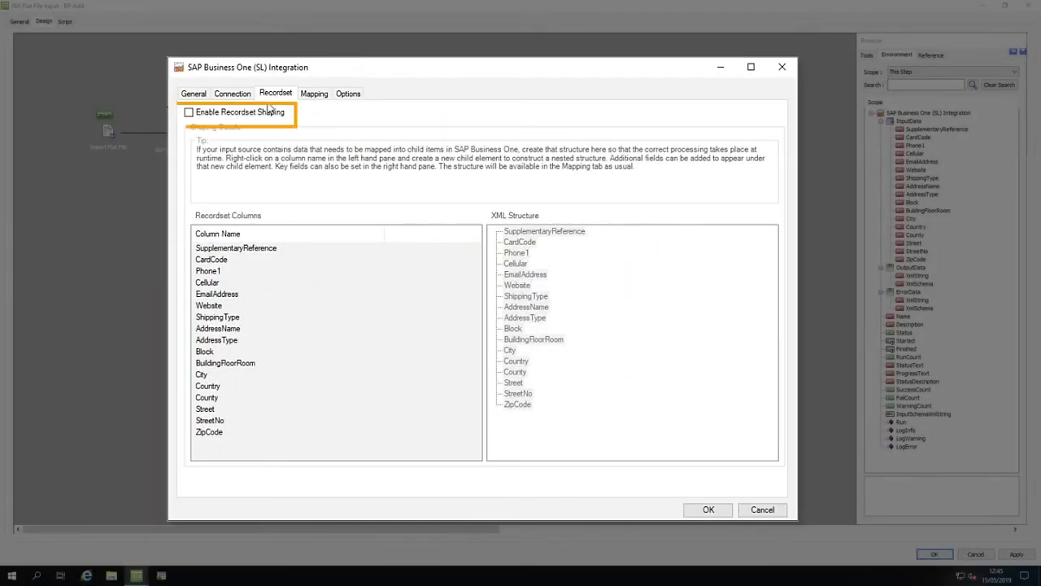
Step: Tick Enable Recordset Shaping on the integration step's Recordset tab
click(189, 113)
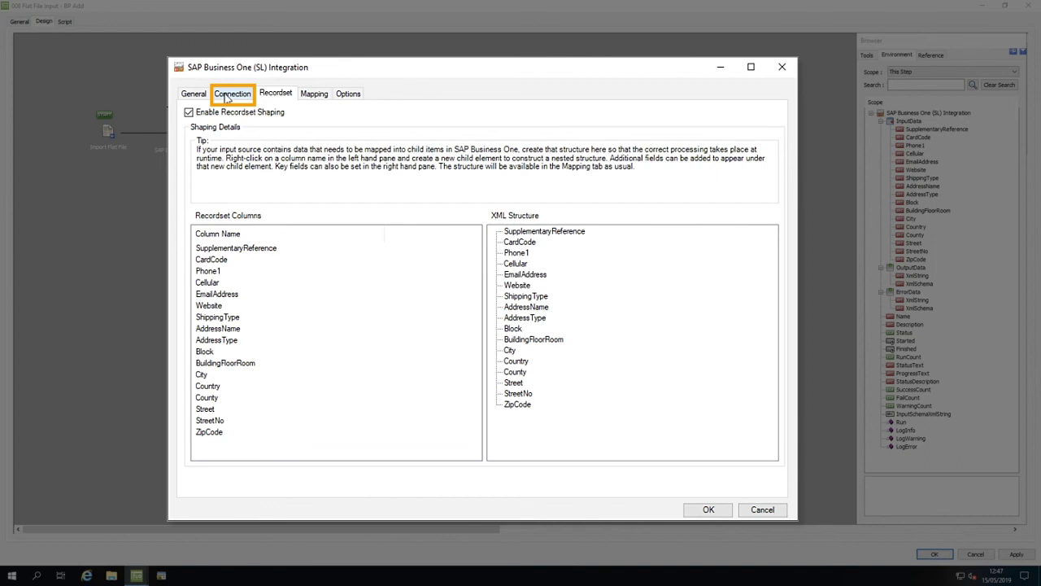
Step: Expand the Root/Row source fields and BusinessPartners target fields in the step's mapping
click(230, 94)
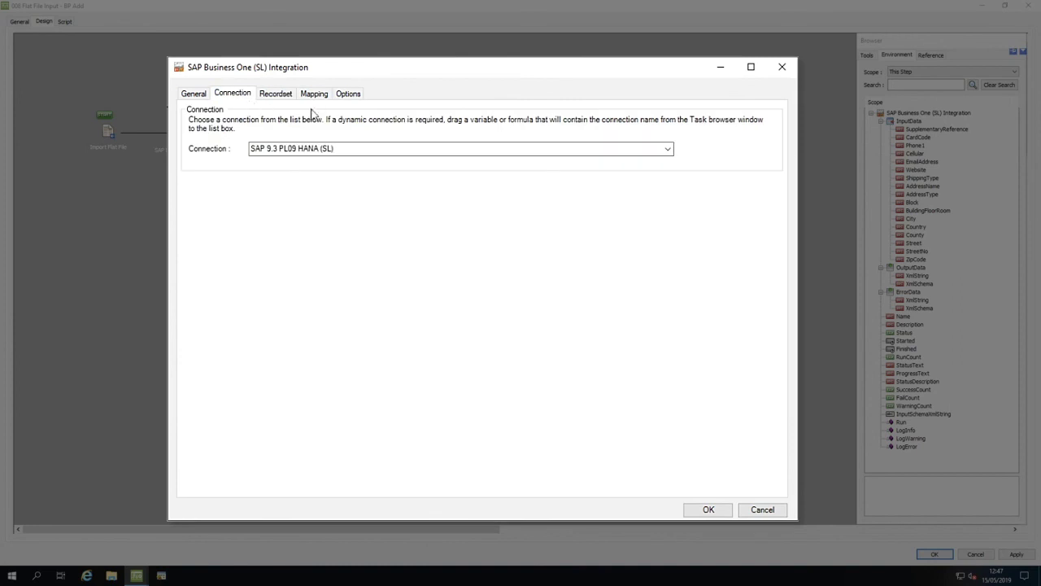
click(322, 95)
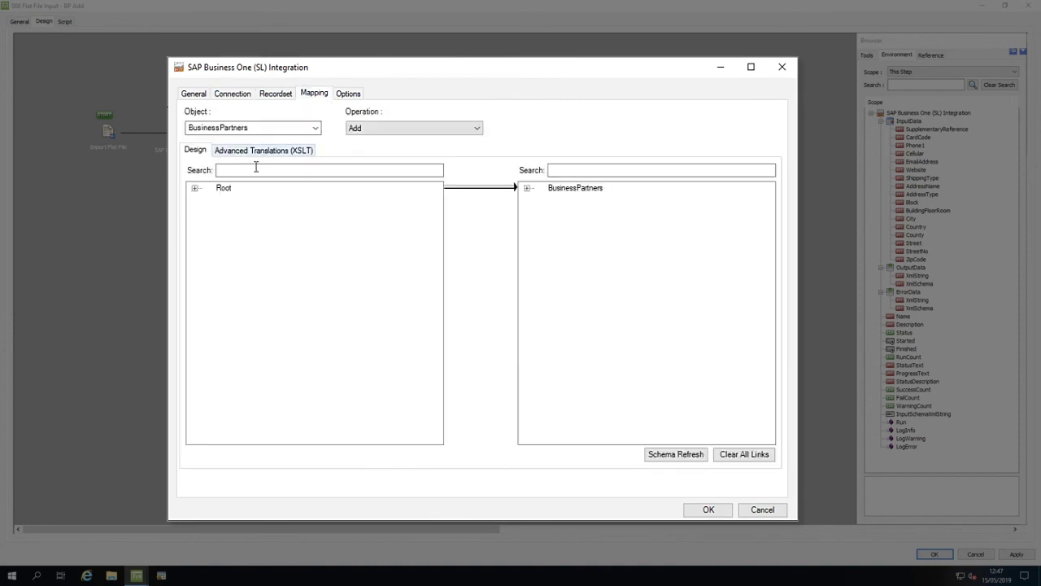
click(194, 188)
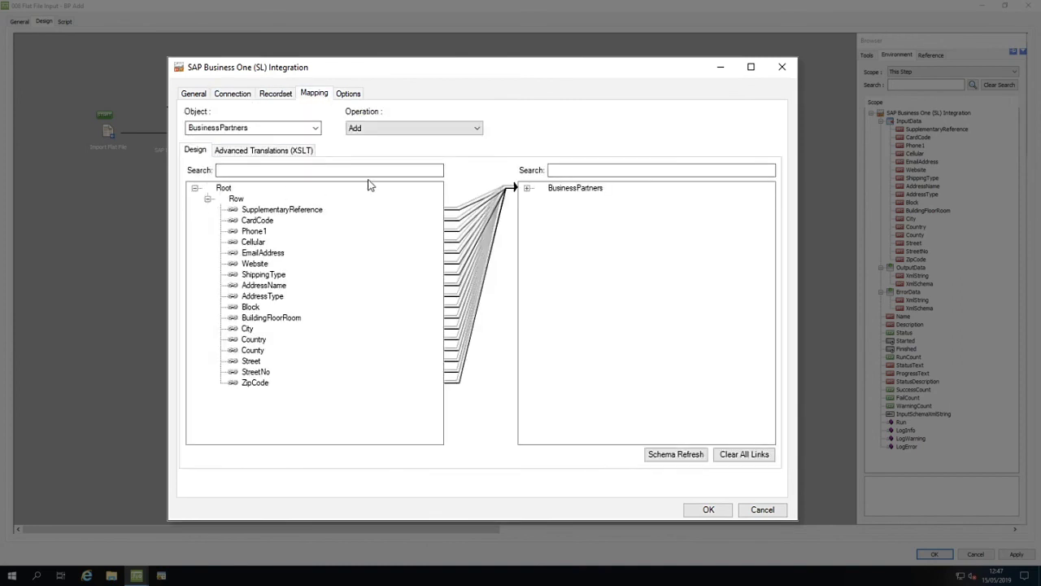
click(526, 188)
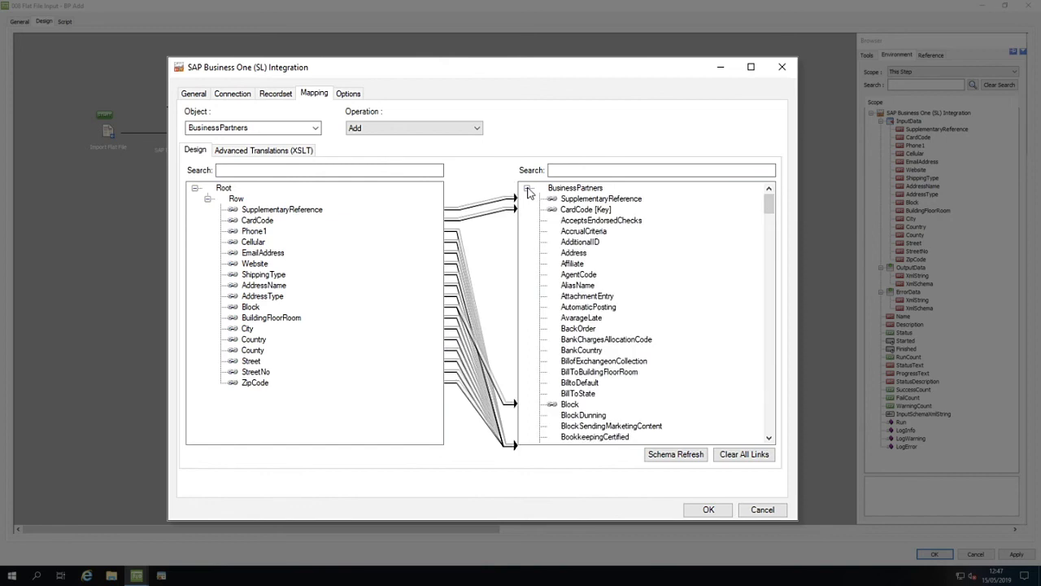
Step: Keep BusinessPartners as the SAP object and confirm Add as the operation
click(316, 127)
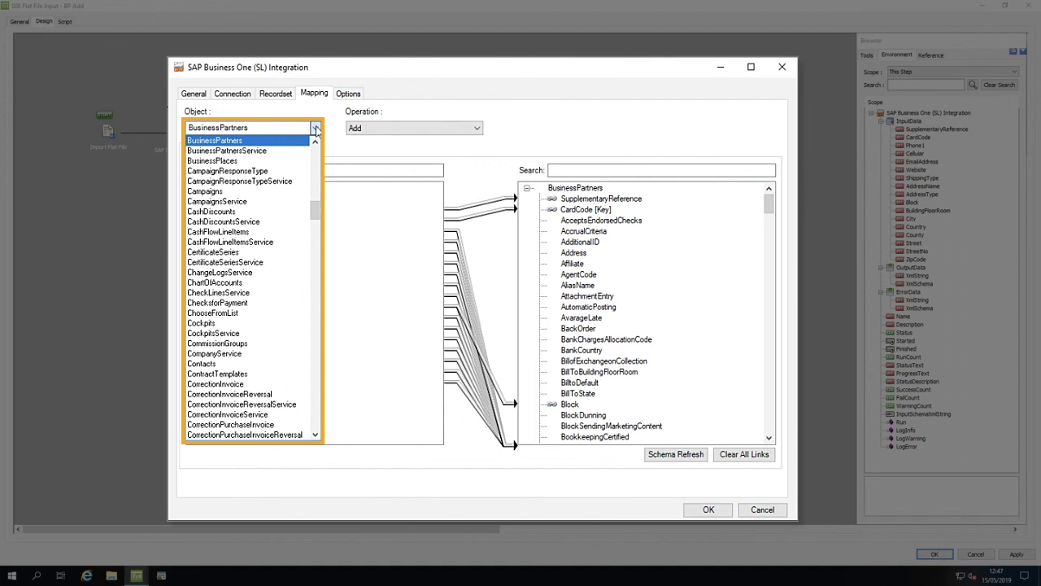
click(316, 129)
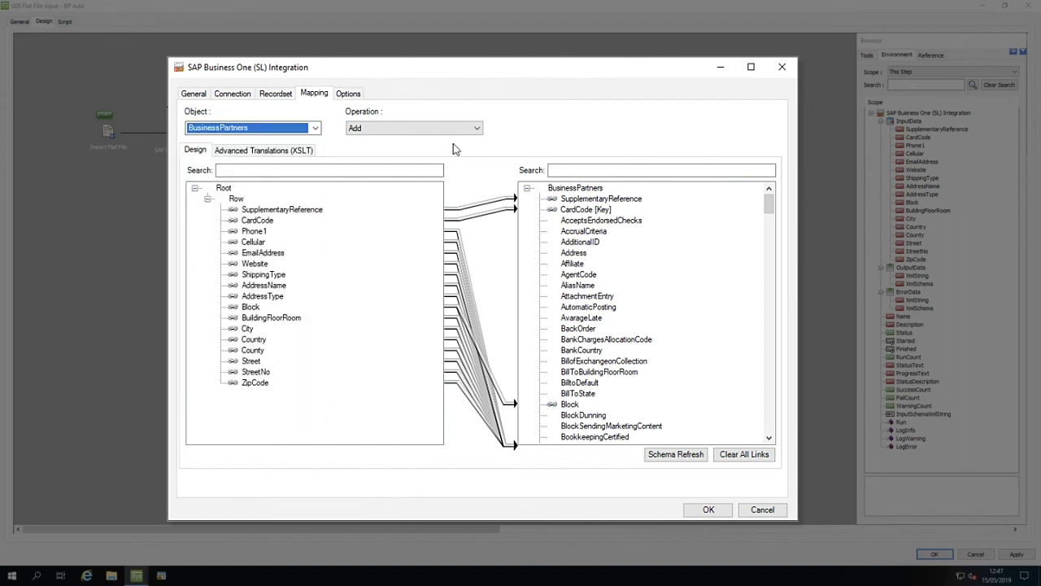
click(477, 129)
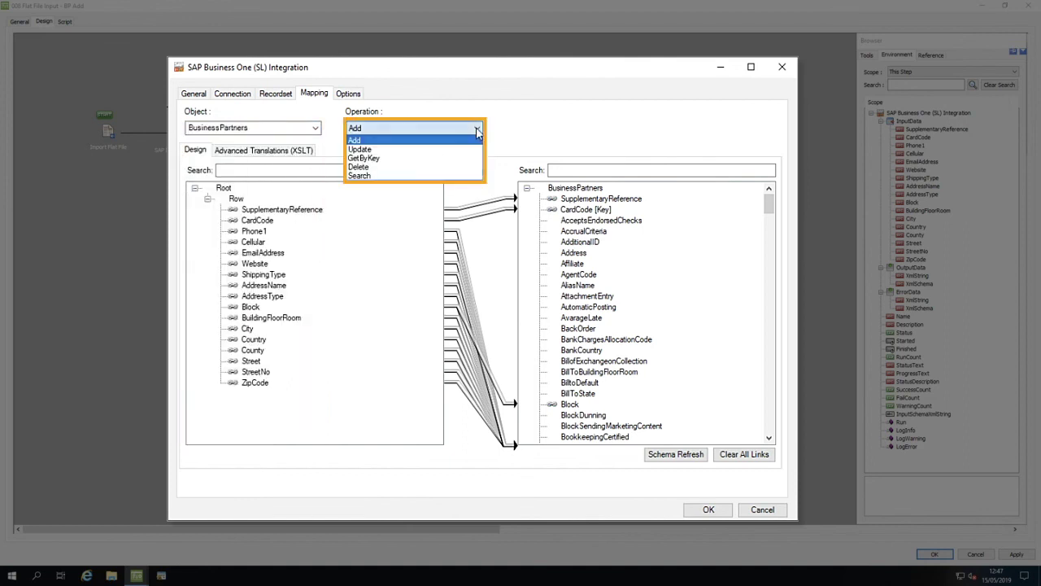